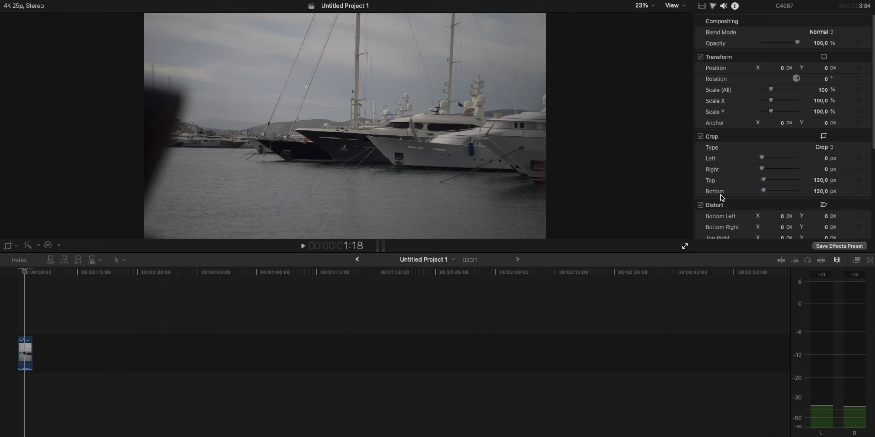
# Apply Dehancer Pro from the Effects browser to the harbour clip
pyautogui.click(857, 259)
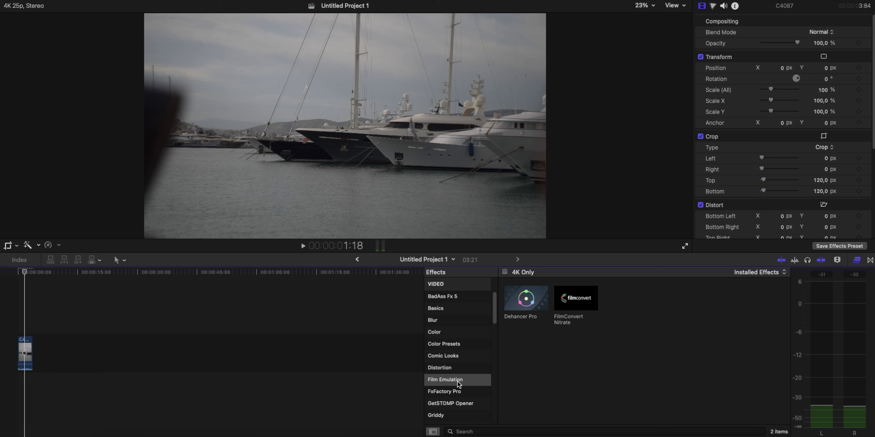
pyautogui.moveTo(527, 305); pyautogui.dragTo(26, 353)
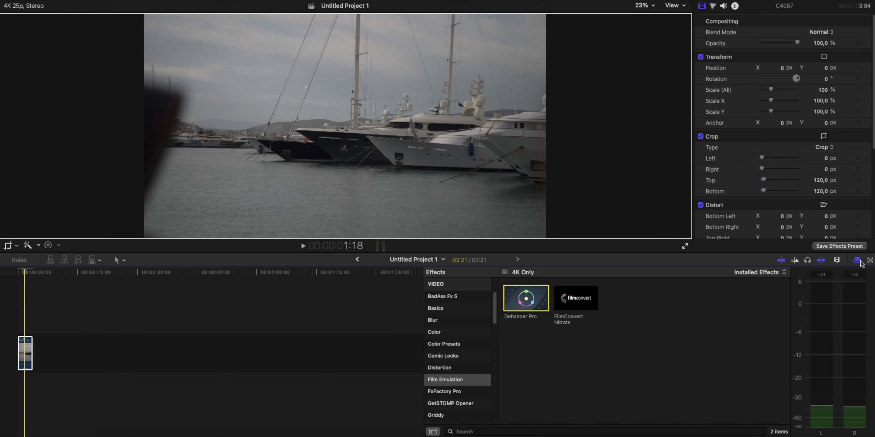
pyautogui.click(857, 260)
# Add a Basic adjustment layer above the clip and try Dehancer Pro on it
pyautogui.press('alt+super+1')
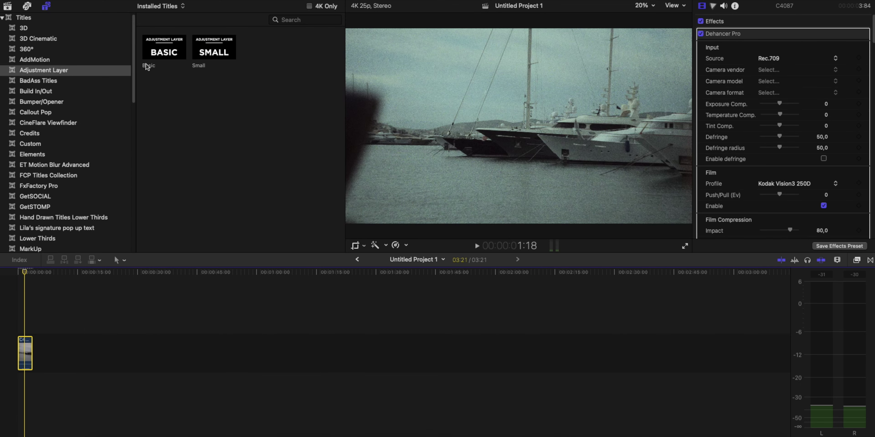
pyautogui.moveTo(152, 53); pyautogui.dragTo(32, 329)
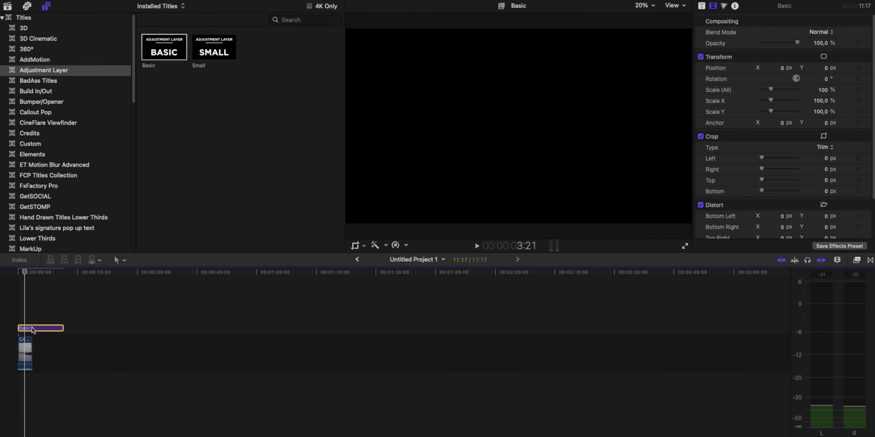
pyautogui.click(857, 260)
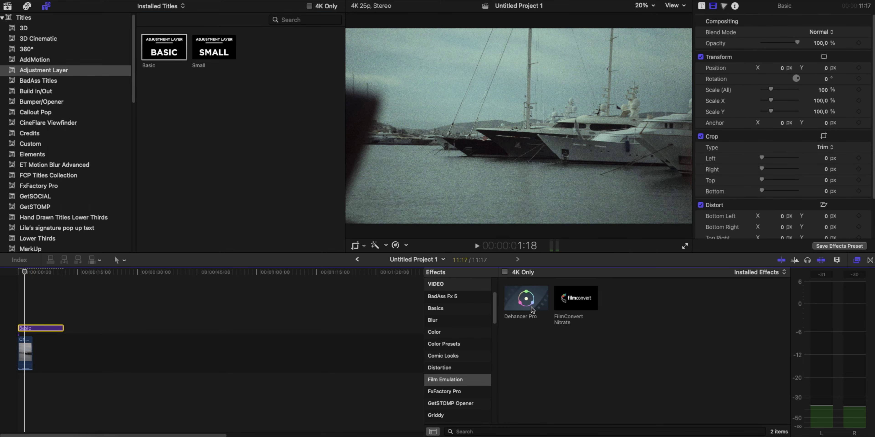
pyautogui.moveTo(531, 310); pyautogui.dragTo(139, 322)
# Delete the Basic adjustment layer and reselect the harbour clip to show its Dehancer settings
pyautogui.click(856, 260)
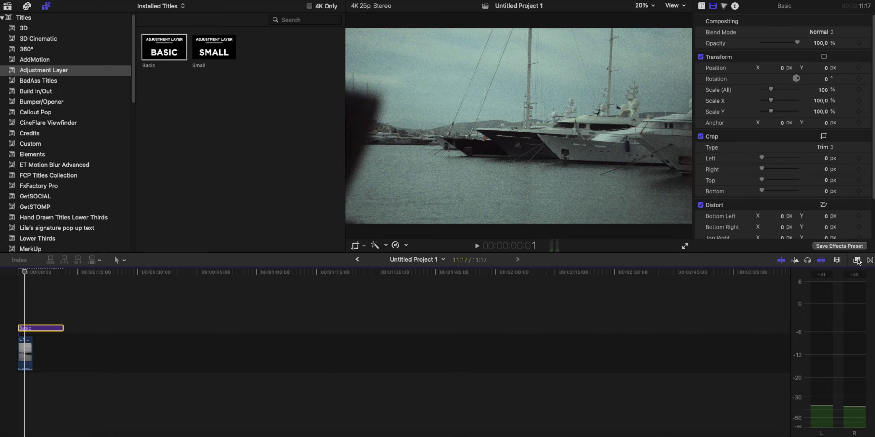
pyautogui.press('ctrl+super+1')
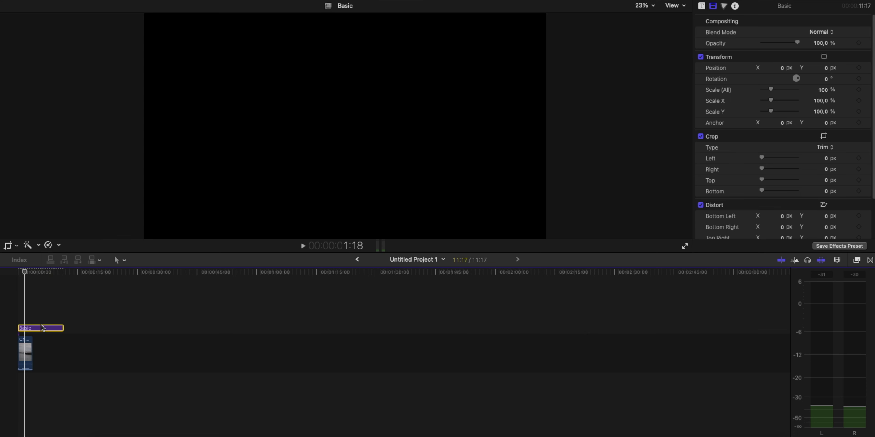
pyautogui.press('Delete')
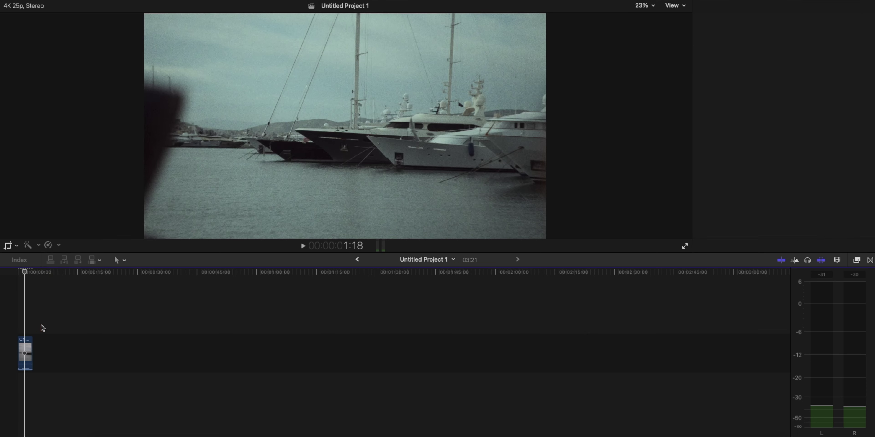
pyautogui.click(18, 321)
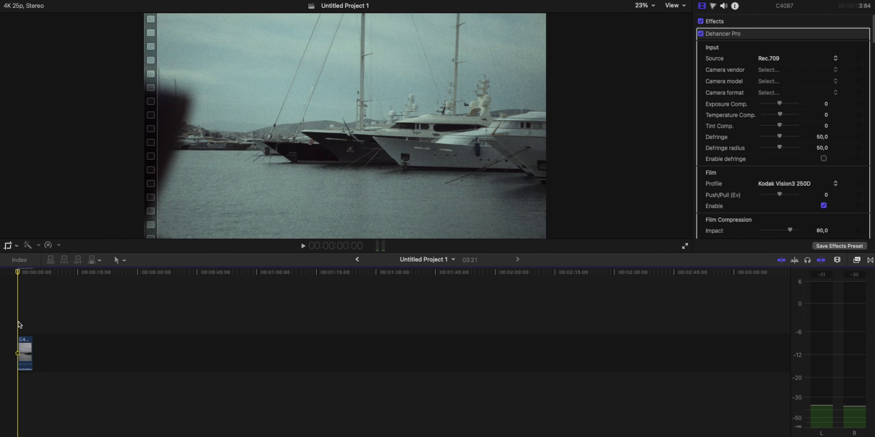
pyautogui.click(768, 60)
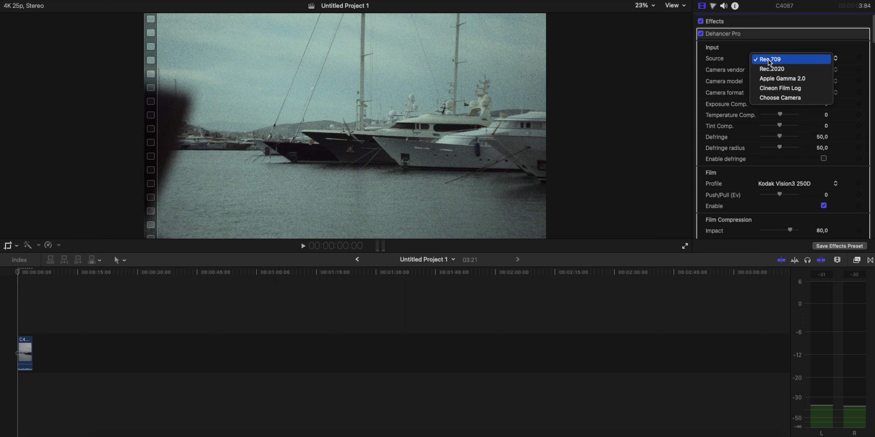
pyautogui.click(768, 59)
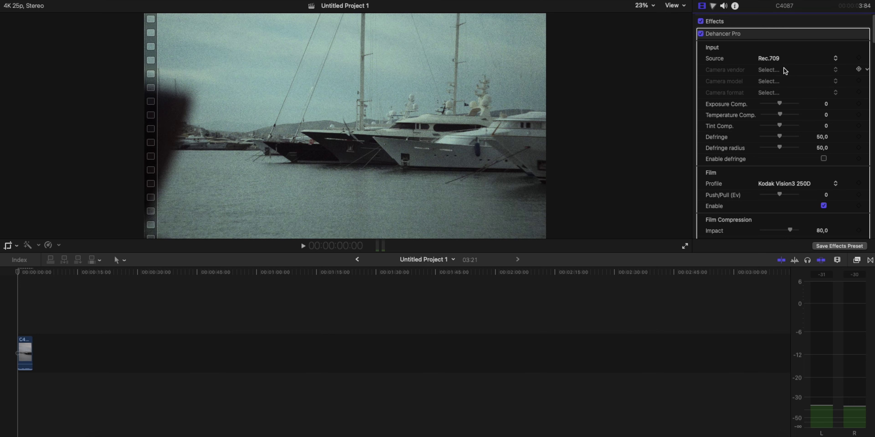
pyautogui.click(784, 61)
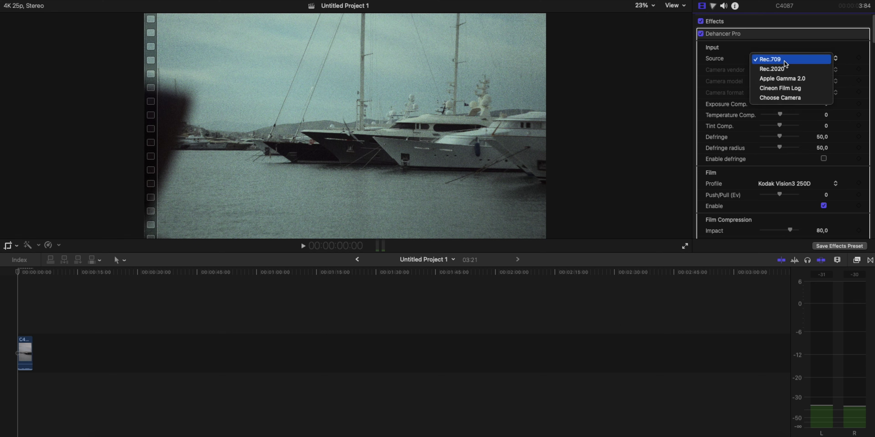
pyautogui.click(788, 98)
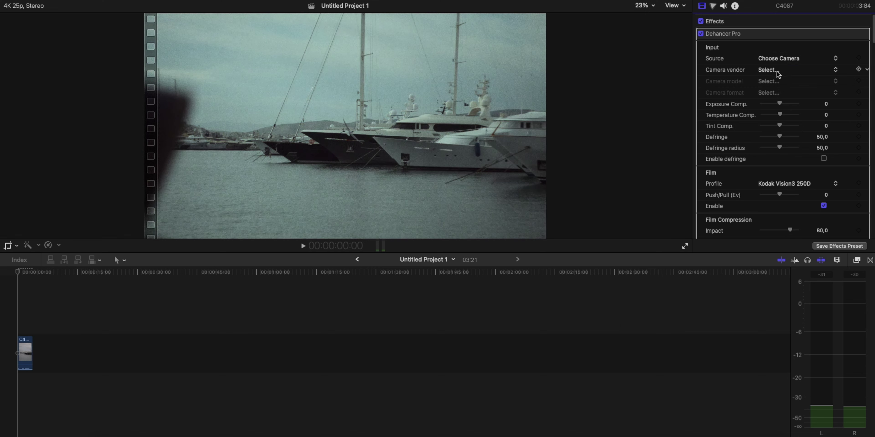
pyautogui.click(777, 71)
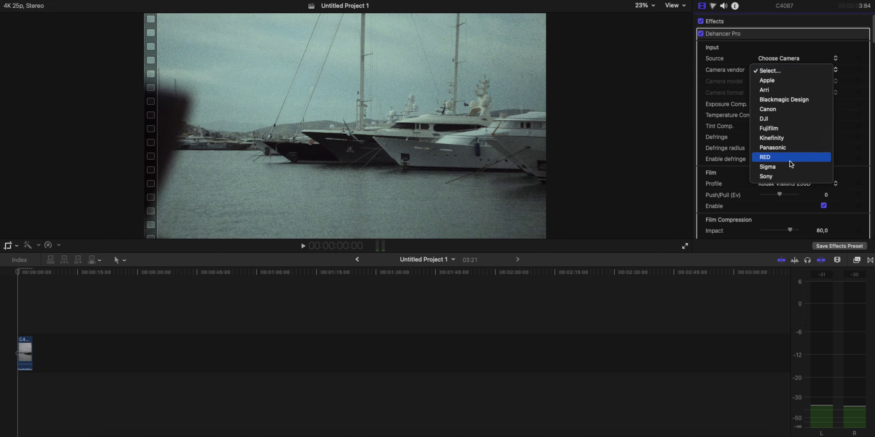
pyautogui.click(841, 72)
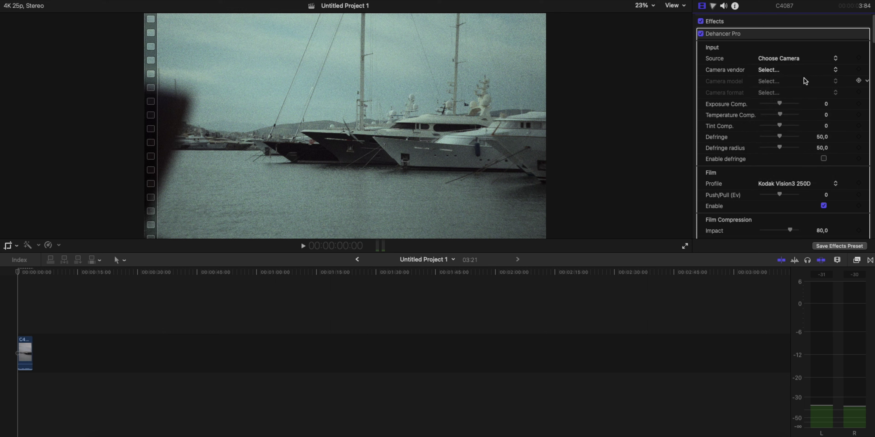
pyautogui.click(803, 72)
pyautogui.click(800, 176)
pyautogui.click(785, 81)
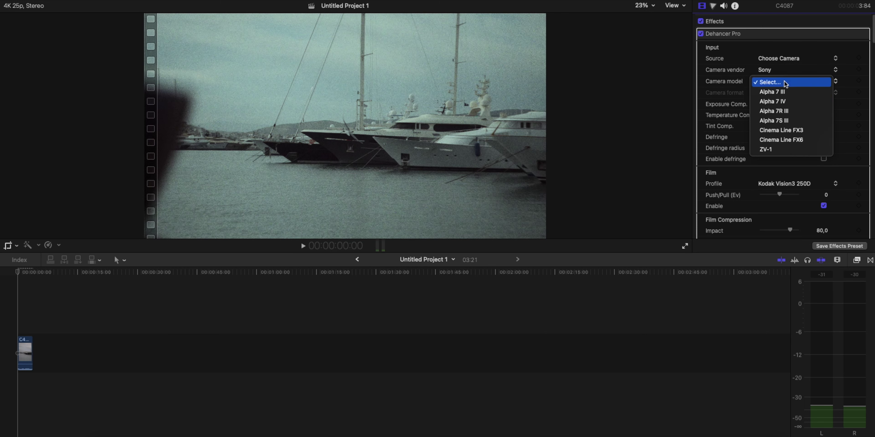
pyautogui.click(798, 119)
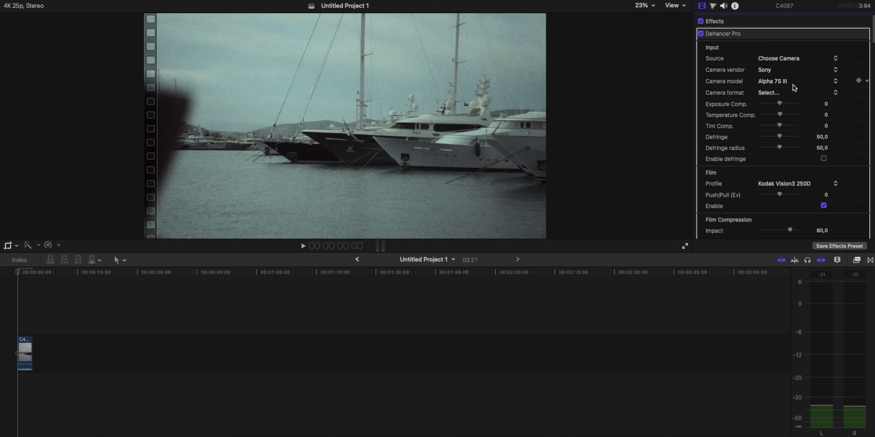
pyautogui.click(791, 88)
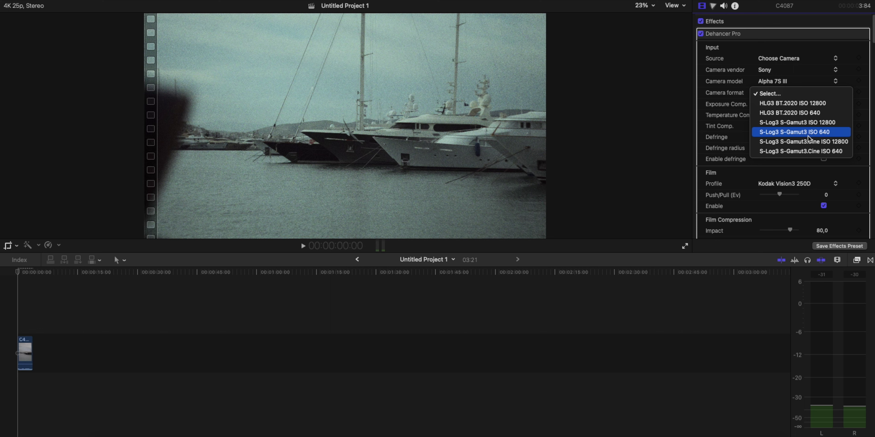
pyautogui.click(800, 151)
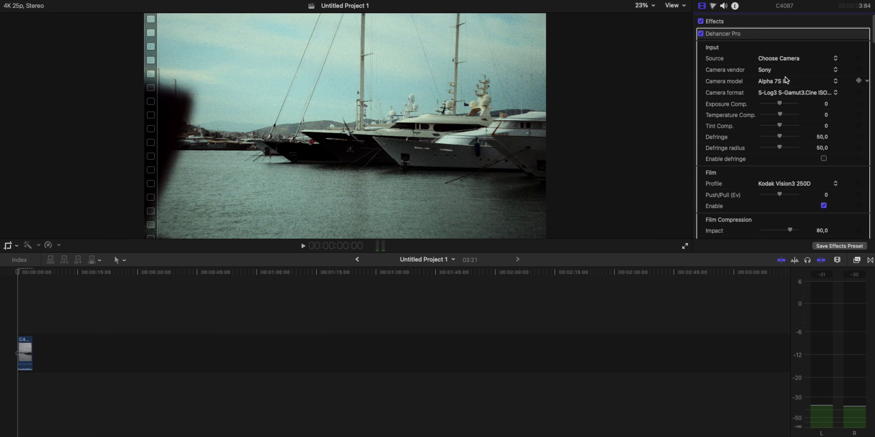
pyautogui.click(783, 59)
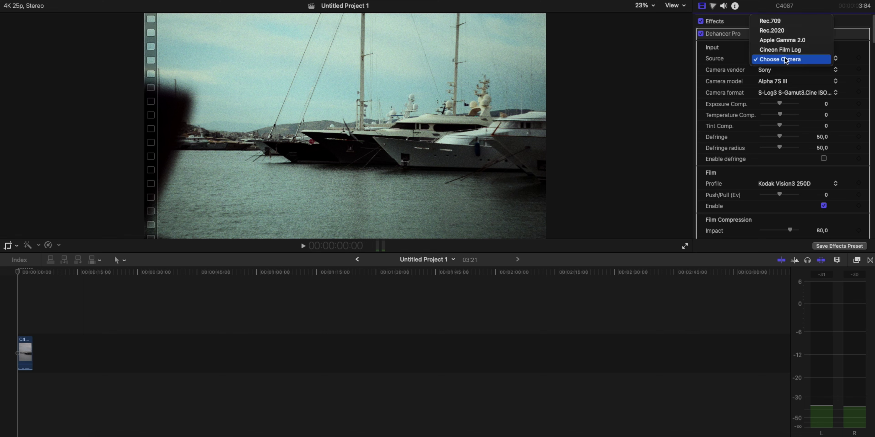
pyautogui.click(790, 21)
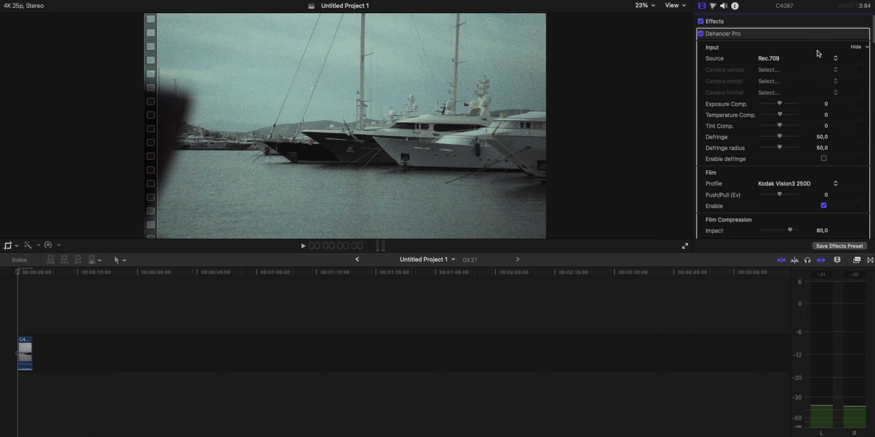
# Try the Exposure, Temperature and Defringe controls, leaving exposure at 0 and defringe off
pyautogui.moveTo(780, 101); pyautogui.dragTo(779, 102)
pyautogui.moveTo(779, 114); pyautogui.dragTo(779, 137)
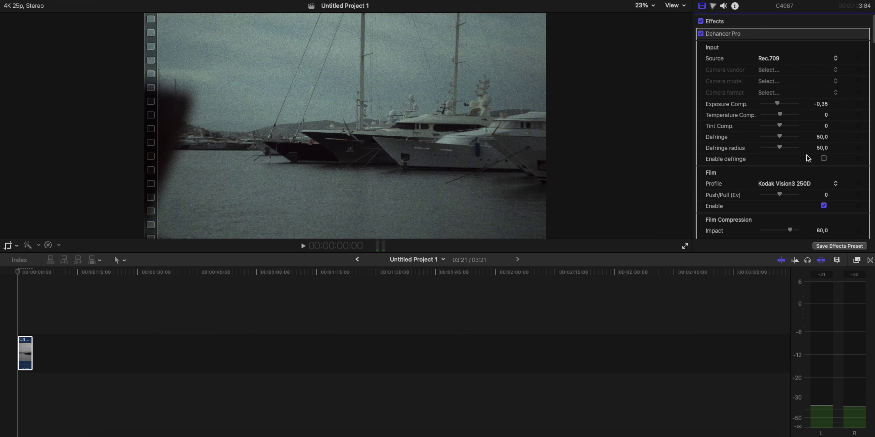
pyautogui.click(823, 159)
pyautogui.moveTo(783, 137)
pyautogui.mouseDown()
pyautogui.moveTo(757, 138)
pyautogui.moveTo(784, 148)
pyautogui.mouseUp()
pyautogui.click(823, 158)
# Choose Kodak Vision3 200T from the Film Profile list
pyautogui.scroll(-2, 777, 157)
pyautogui.click(785, 166)
pyautogui.scroll(10, 791, 249)
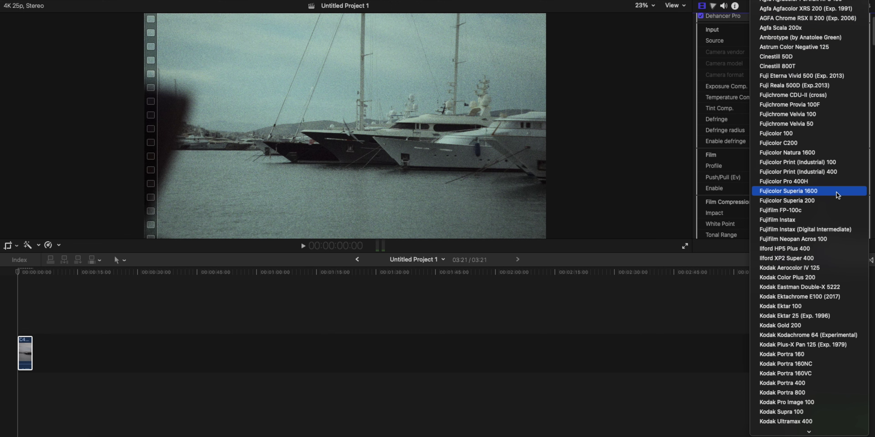
pyautogui.scroll(-5, 828, 194)
pyautogui.click(807, 285)
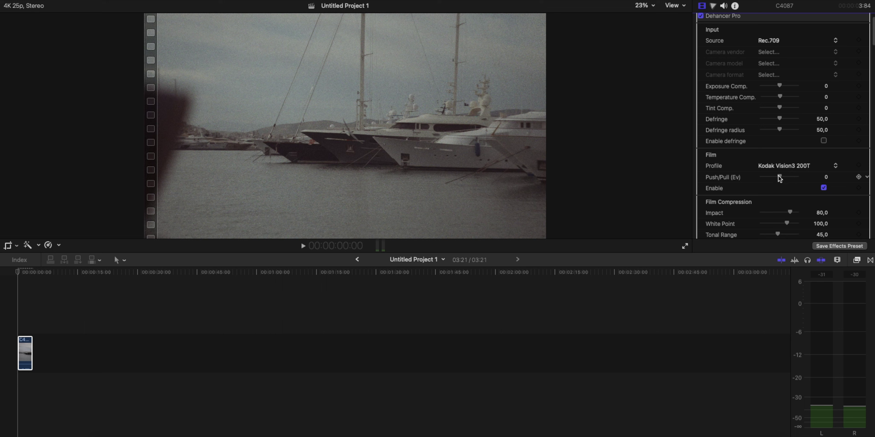
# Drag Film Push/Pull down, then reset it to 0
pyautogui.moveTo(777, 175)
pyautogui.mouseDown()
pyautogui.moveTo(766, 176)
pyautogui.moveTo(779, 179)
pyautogui.mouseUp()
pyautogui.click(867, 177)
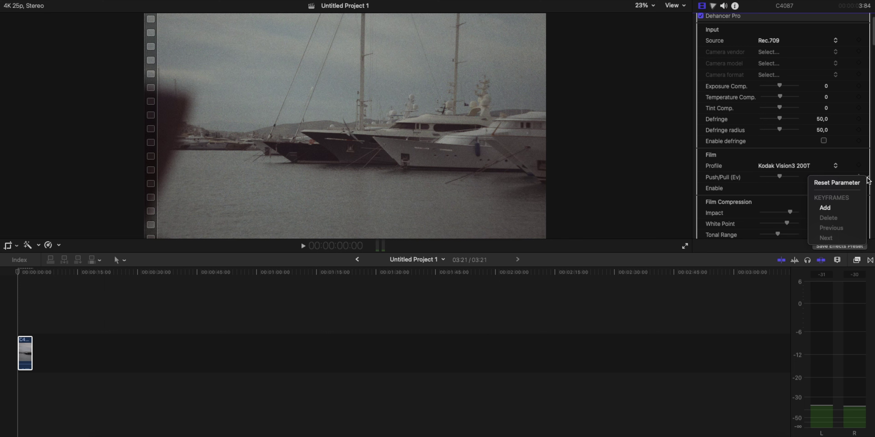
pyautogui.click(850, 182)
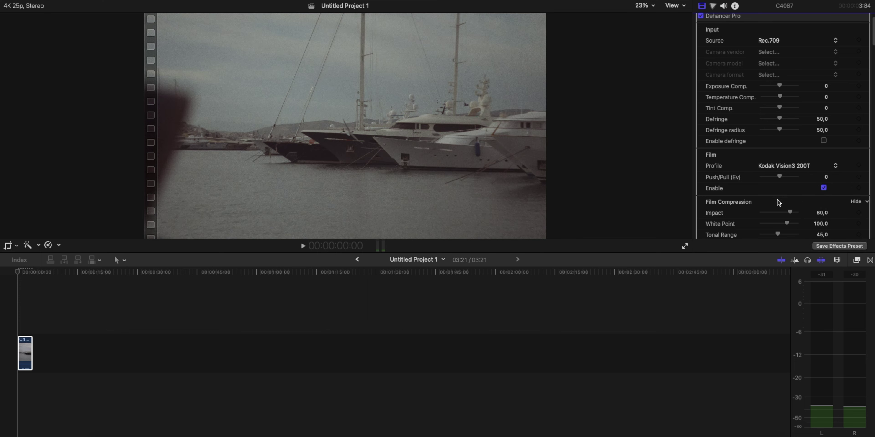
# Set Film Compression White Point 63, Tonal Range 18, Color Density 31, then disable compression
pyautogui.scroll(-5, 777, 200)
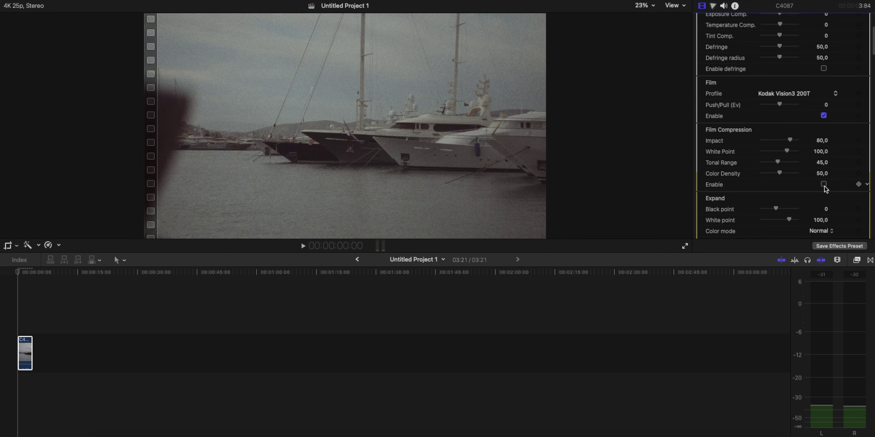
pyautogui.click(823, 185)
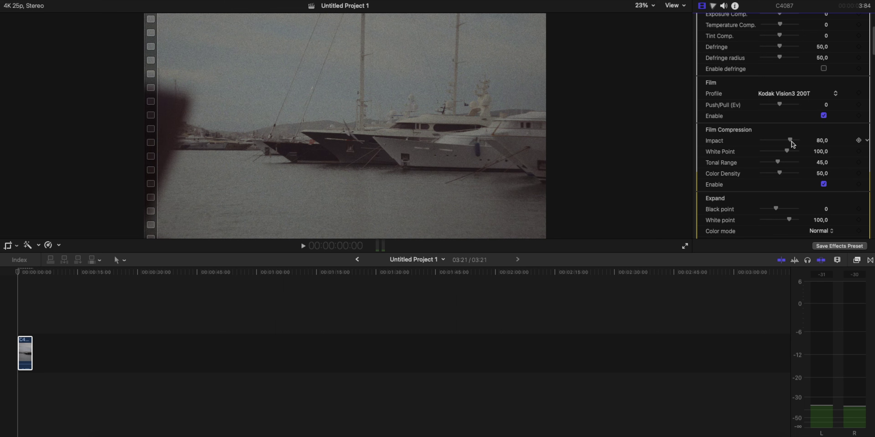
pyautogui.moveTo(790, 141)
pyautogui.mouseDown()
pyautogui.moveTo(765, 141)
pyautogui.moveTo(793, 144)
pyautogui.mouseUp()
pyautogui.moveTo(786, 150); pyautogui.dragTo(774, 177)
pyautogui.click(823, 184)
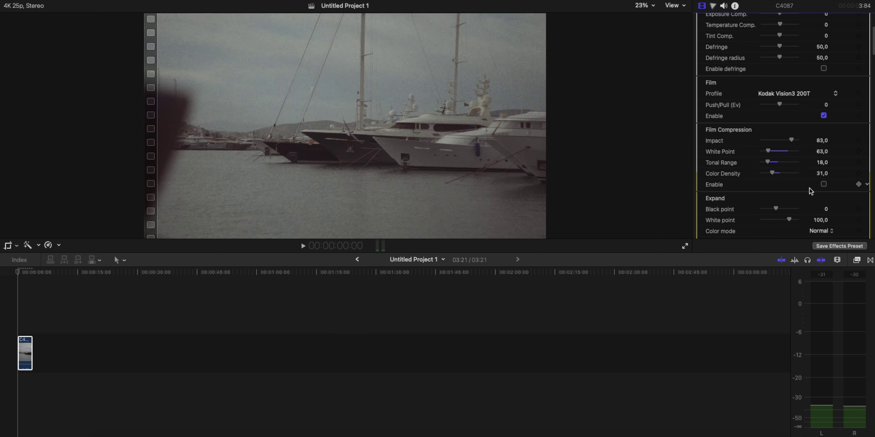
pyautogui.scroll(-2, 809, 188)
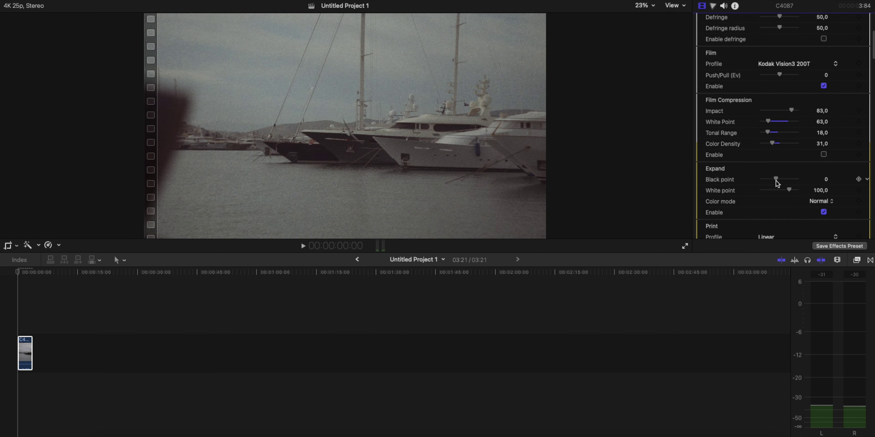
# Set Expand Black point 4 and White point 90, keeping Normal colour mode
pyautogui.moveTo(776, 179)
pyautogui.mouseDown()
pyautogui.moveTo(765, 183)
pyautogui.moveTo(785, 191)
pyautogui.mouseUp()
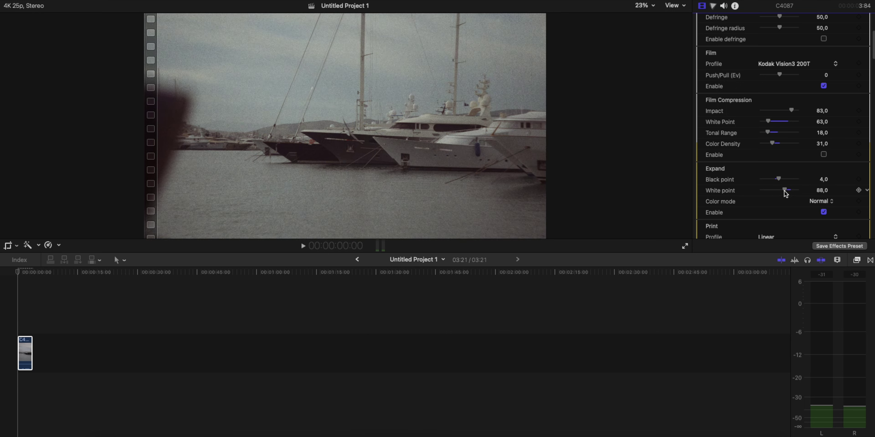
pyautogui.moveTo(784, 191); pyautogui.dragTo(786, 191)
pyautogui.click(817, 203)
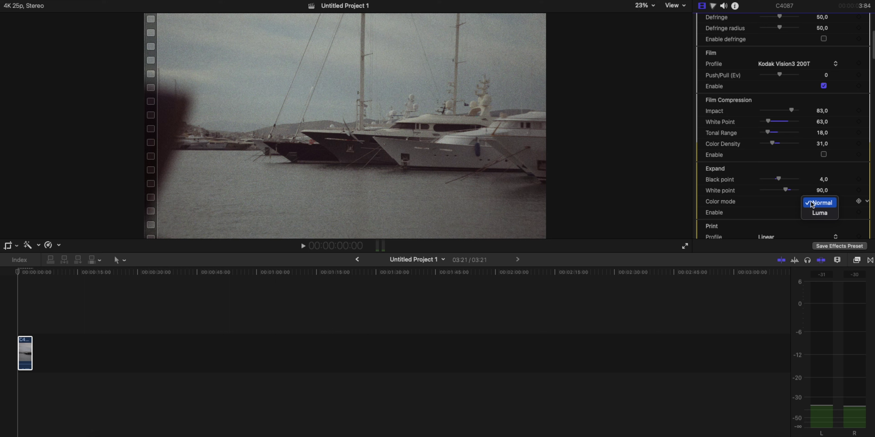
pyautogui.click(815, 203)
pyautogui.scroll(-2, 802, 199)
pyautogui.scroll(-5, 802, 196)
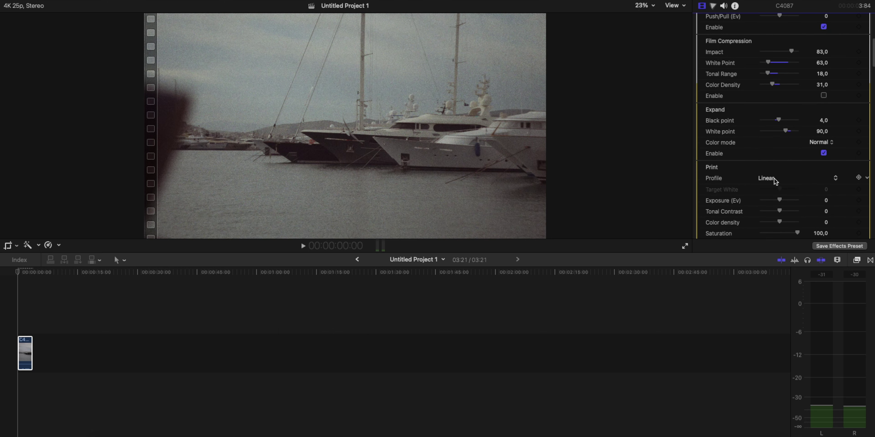
# Choose Kodak 2383 Print Film, set Target White -0,52, and enable Analogue Range Limiter
pyautogui.click(775, 181)
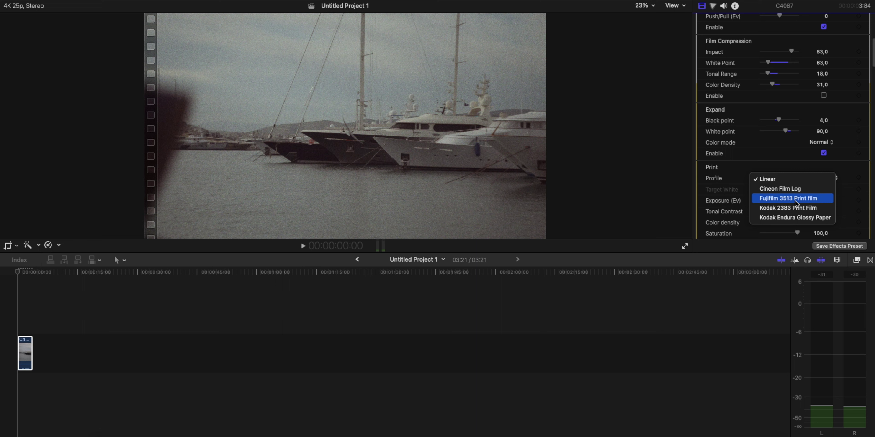
pyautogui.click(800, 212)
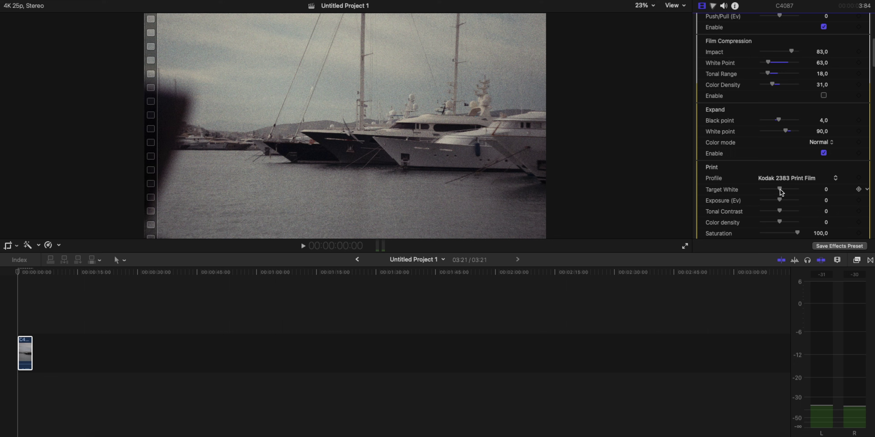
pyautogui.moveTo(778, 190); pyautogui.dragTo(783, 221)
pyautogui.scroll(-1, 784, 214)
pyautogui.scroll(-2, 785, 224)
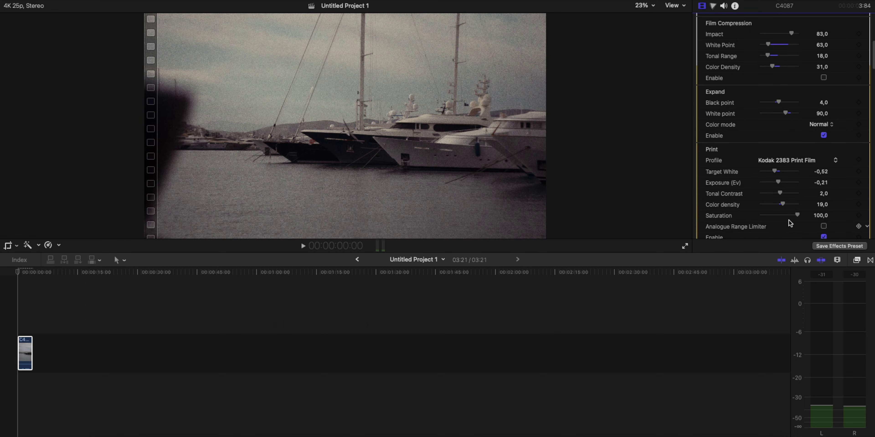
pyautogui.scroll(-1, 802, 217)
pyautogui.click(823, 220)
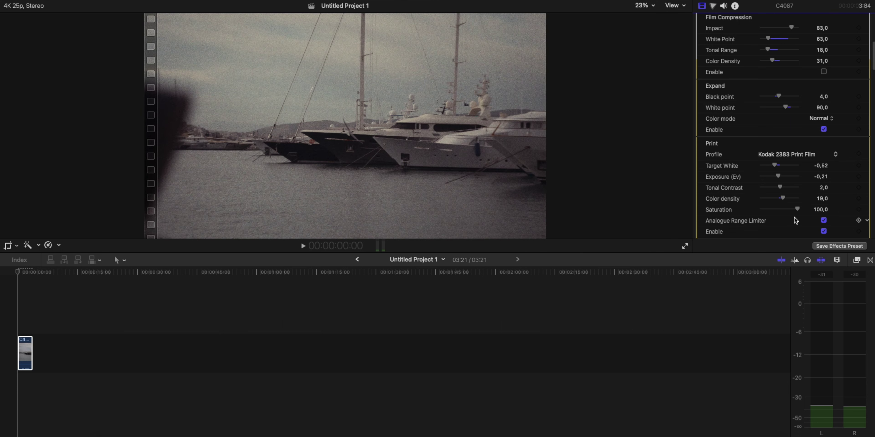
# Set Color Head Shadows and Midtones Tone 11, Highlights Tone -10, and reduce Impact
pyautogui.scroll(-5, 795, 220)
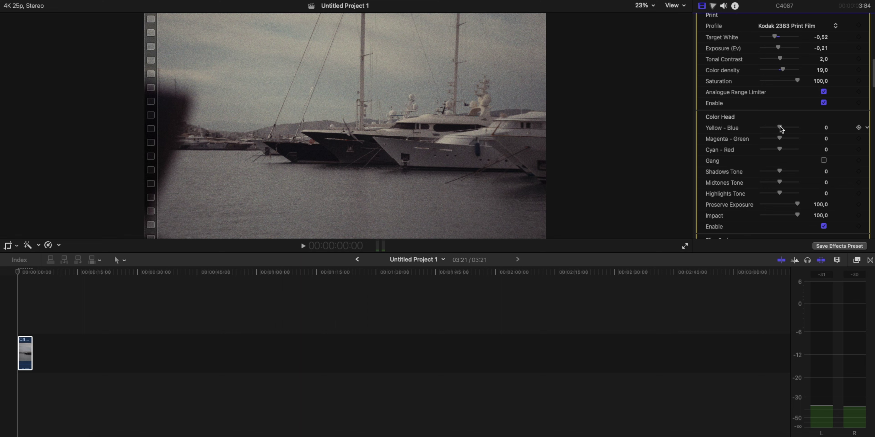
pyautogui.moveTo(779, 126); pyautogui.dragTo(779, 127)
pyautogui.moveTo(779, 171); pyautogui.dragTo(777, 196)
pyautogui.moveTo(797, 215); pyautogui.dragTo(777, 216)
# Set Film Grain Size 1 and Film resolution 100, and lower shadow and midtone grain
pyautogui.scroll(-5, 724, 110)
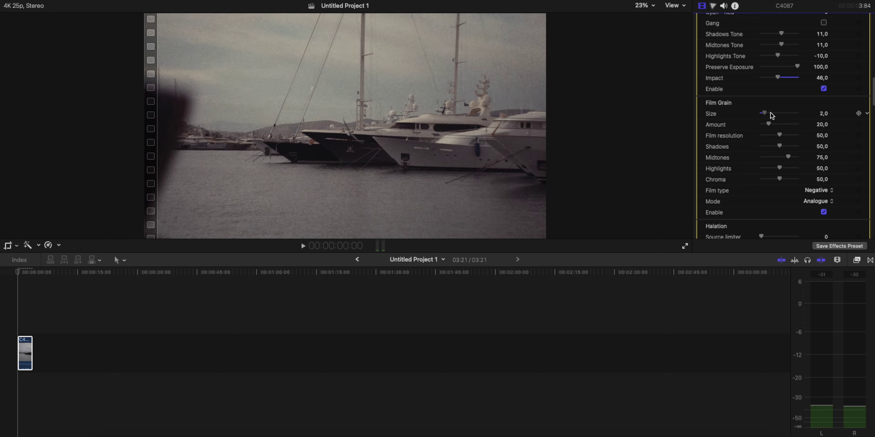
pyautogui.moveTo(770, 115)
pyautogui.mouseDown()
pyautogui.moveTo(791, 116)
pyautogui.moveTo(748, 115)
pyautogui.moveTo(764, 125)
pyautogui.mouseUp()
pyautogui.moveTo(782, 136); pyautogui.dragTo(840, 142)
pyautogui.click(765, 146)
pyautogui.moveTo(787, 157); pyautogui.dragTo(783, 180)
# Switch the grain film type to Positive and raise shadow grain to 27
pyautogui.click(815, 191)
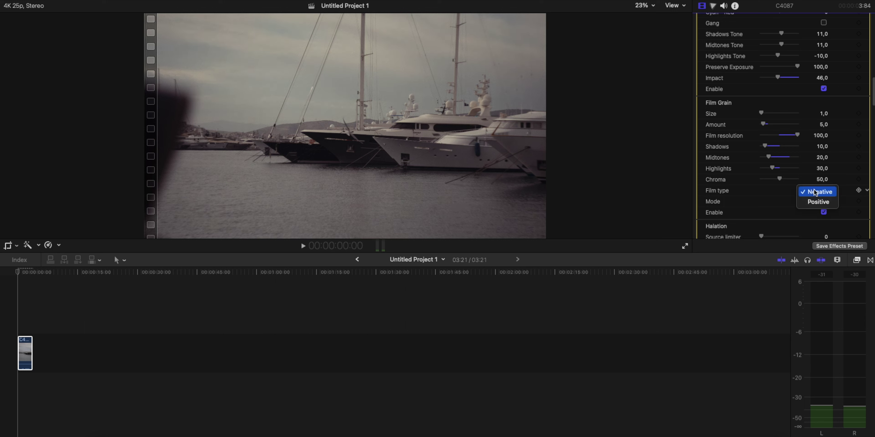
pyautogui.click(819, 201)
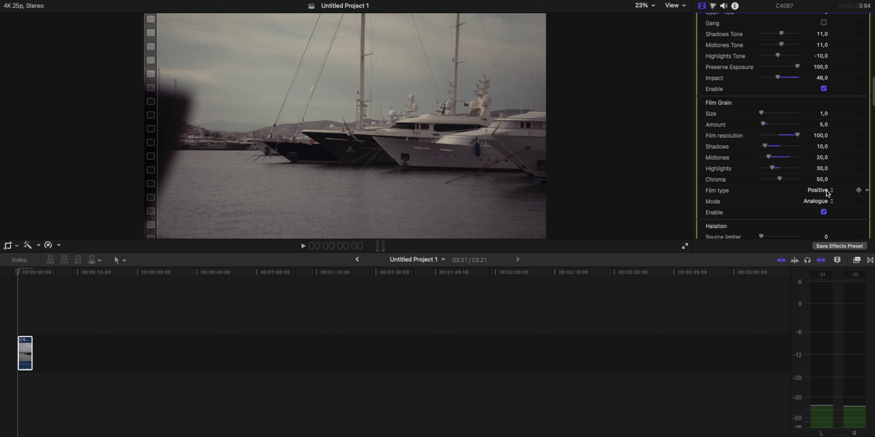
pyautogui.moveTo(765, 146)
pyautogui.mouseDown()
pyautogui.moveTo(776, 146)
pyautogui.moveTo(768, 147)
pyautogui.moveTo(777, 169)
pyautogui.moveTo(782, 160)
pyautogui.moveTo(772, 146)
pyautogui.mouseUp()
# Enable Halation and magnify the viewer to 75%
pyautogui.scroll(-5, 791, 176)
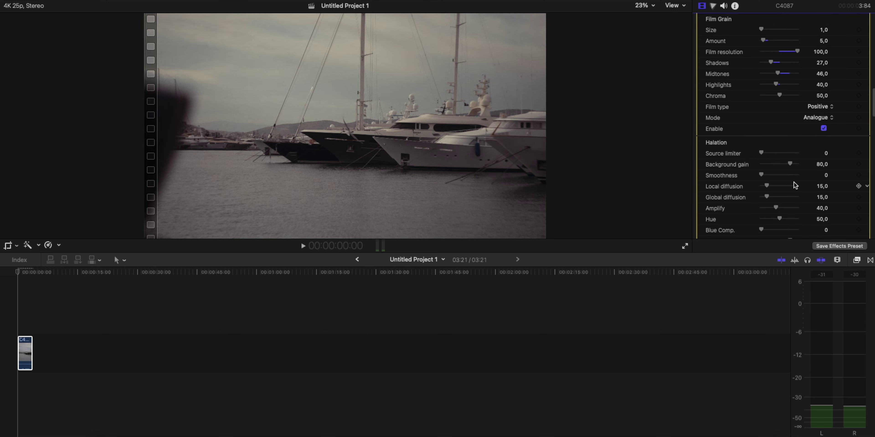
pyautogui.scroll(-3, 790, 177)
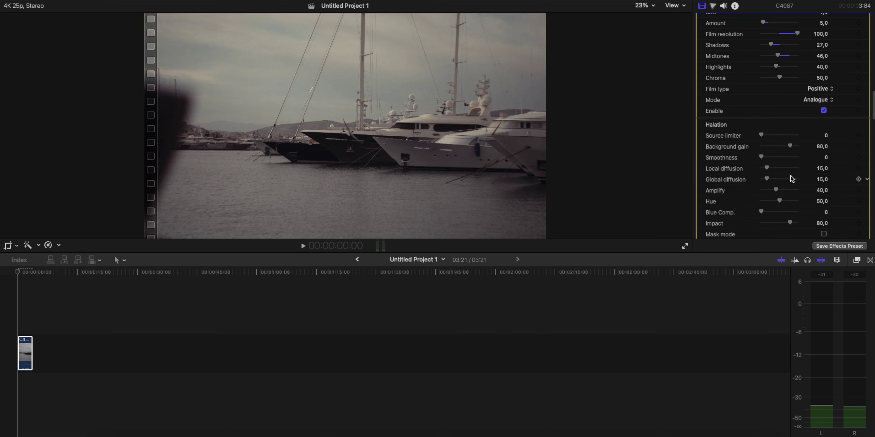
pyautogui.scroll(-1, 790, 175)
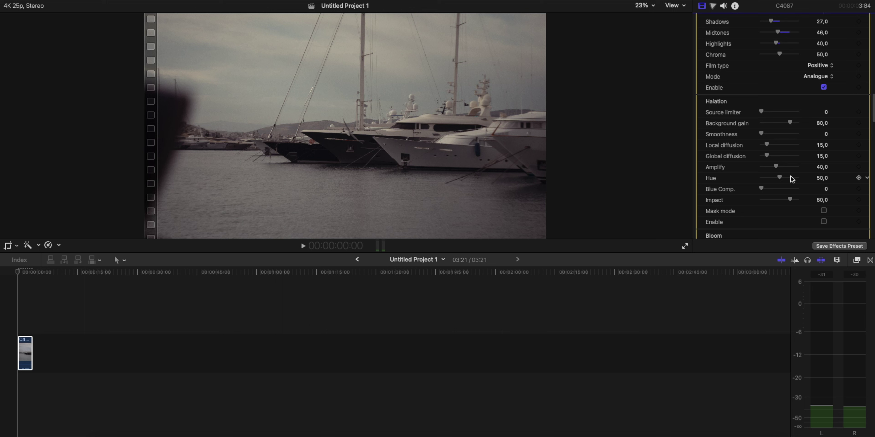
pyautogui.click(824, 221)
pyautogui.click(646, 6)
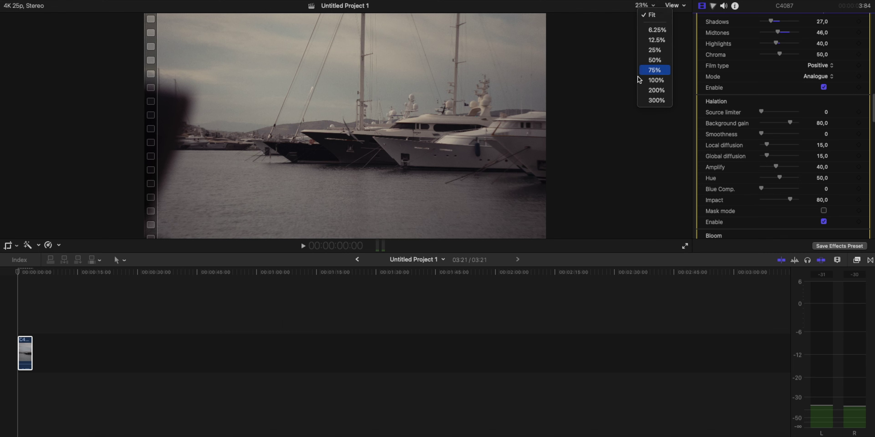
pyautogui.click(647, 70)
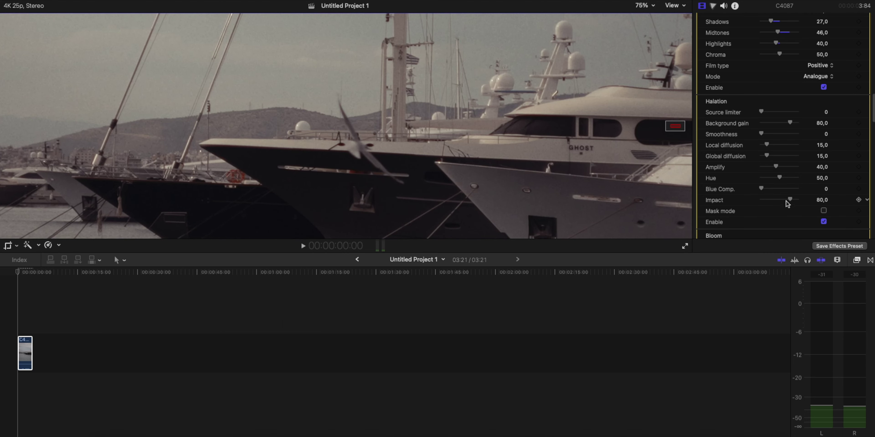
# Set Halation Impact 88, Smoothness 7 and Amplify 63, then fit the frame in the viewer
pyautogui.moveTo(787, 204); pyautogui.dragTo(793, 202)
pyautogui.moveTo(762, 134); pyautogui.dragTo(765, 134)
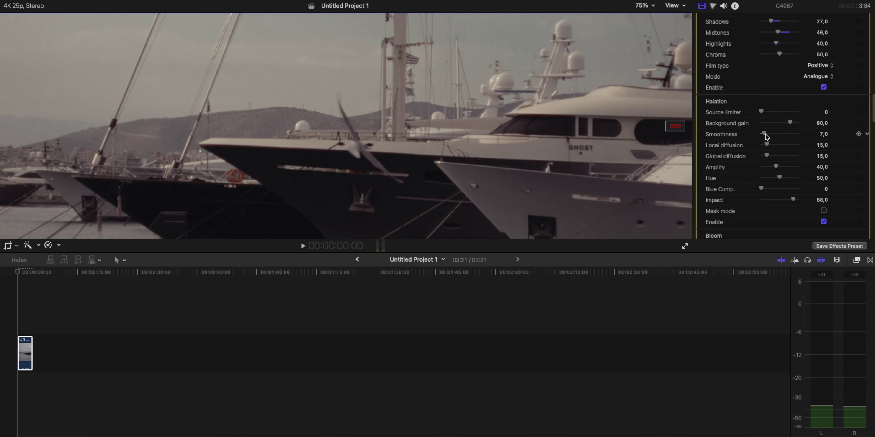
pyautogui.moveTo(775, 167); pyautogui.dragTo(784, 172)
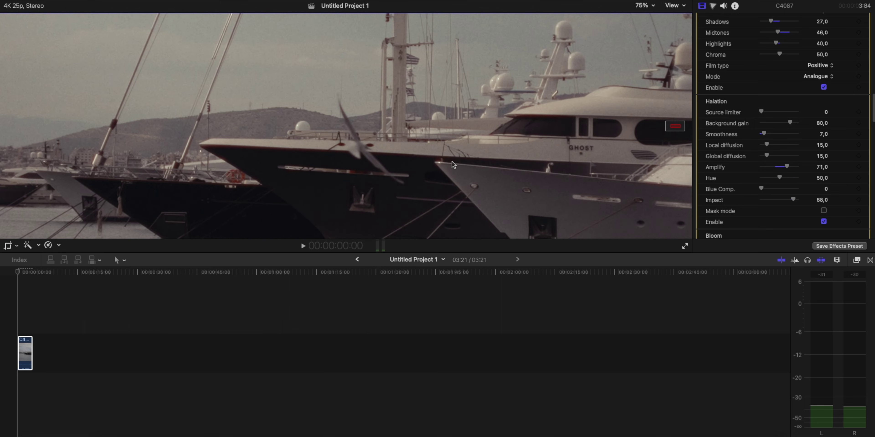
pyautogui.moveTo(789, 167); pyautogui.dragTo(784, 167)
pyautogui.scroll(-1, 761, 112)
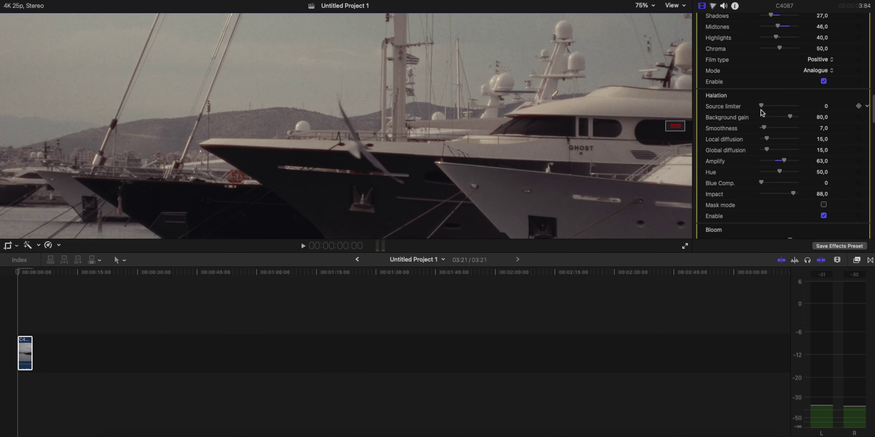
pyautogui.scroll(-2, 761, 109)
pyautogui.click(643, 5)
pyautogui.click(645, 15)
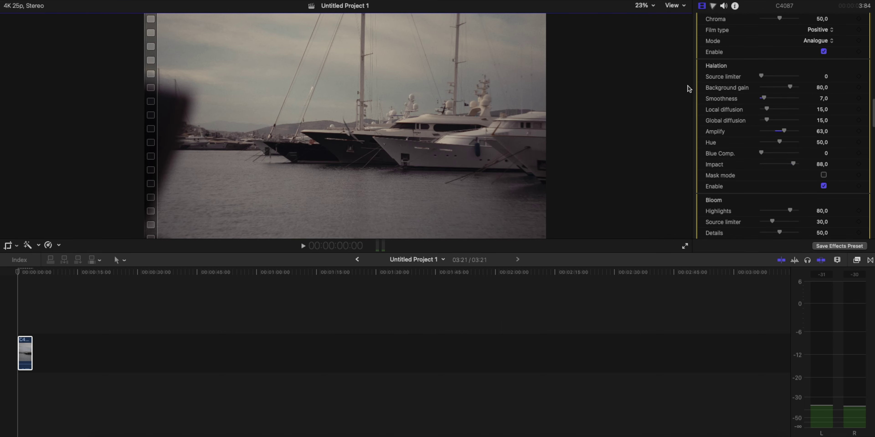
# Enable Bloom with Highlights 77, Details 73, Diffusion 78 and Impact 37
pyautogui.scroll(-4, 781, 159)
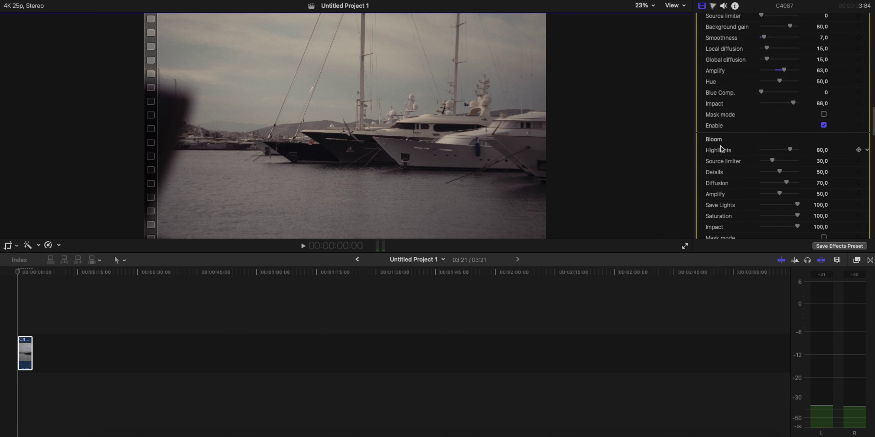
pyautogui.scroll(-1, 741, 148)
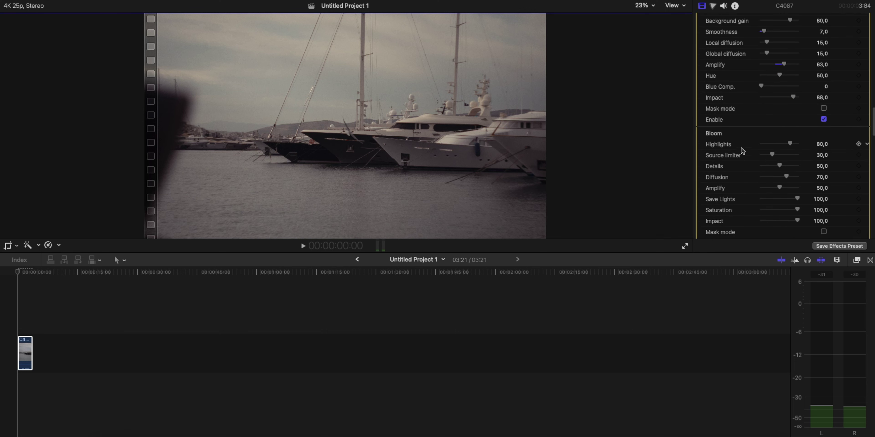
pyautogui.click(823, 231)
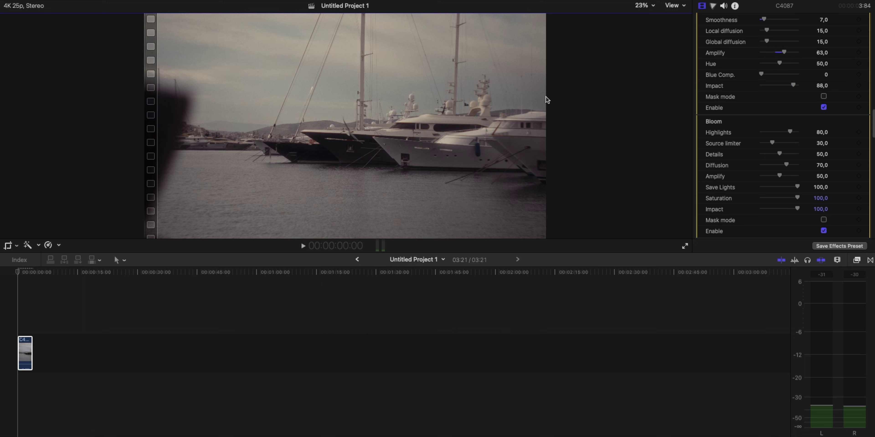
pyautogui.moveTo(796, 209); pyautogui.dragTo(770, 213)
pyautogui.moveTo(789, 133); pyautogui.dragTo(775, 143)
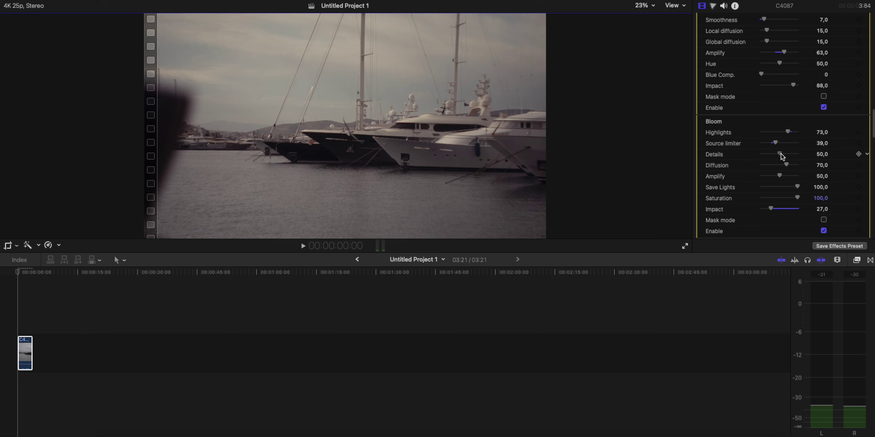
pyautogui.moveTo(782, 156); pyautogui.dragTo(791, 166)
pyautogui.moveTo(787, 133); pyautogui.dragTo(789, 133)
pyautogui.moveTo(770, 209); pyautogui.dragTo(823, 194)
# Preview the bloom as a mask, then switch the mask view back off
pyautogui.scroll(-2, 801, 200)
pyautogui.click(823, 203)
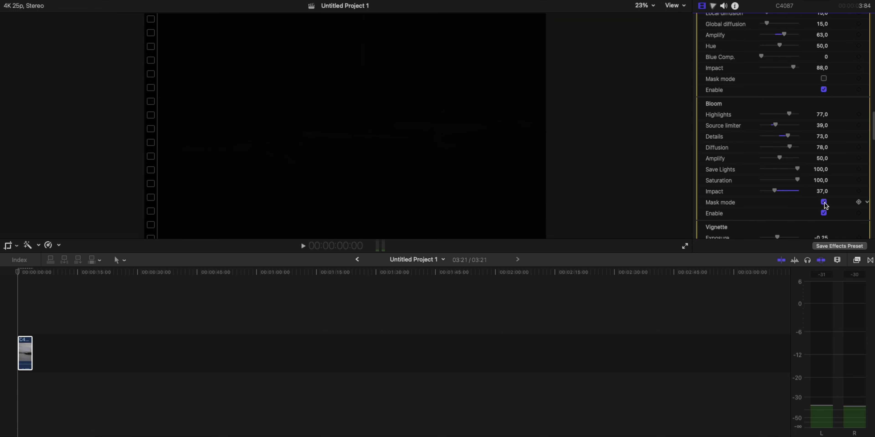
pyautogui.click(824, 202)
pyautogui.scroll(-10, 824, 204)
# Switch the vignette on, try adjusting it, then turn it back off
pyautogui.click(824, 199)
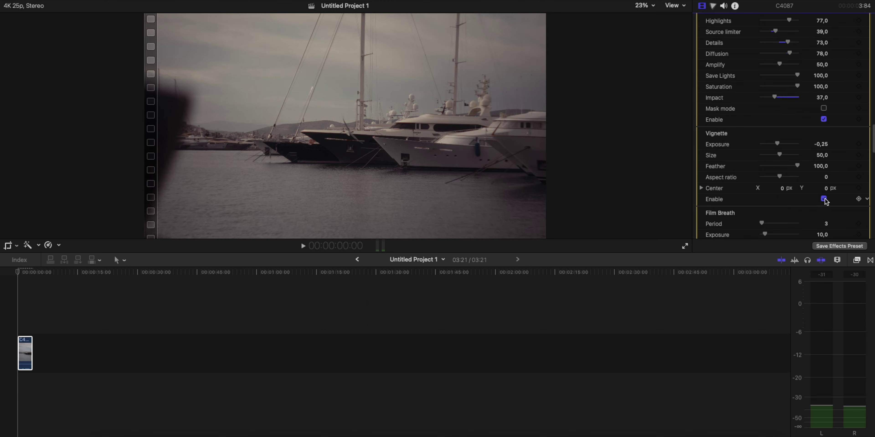
pyautogui.moveTo(777, 144); pyautogui.dragTo(781, 189)
pyautogui.scroll(-2, 780, 189)
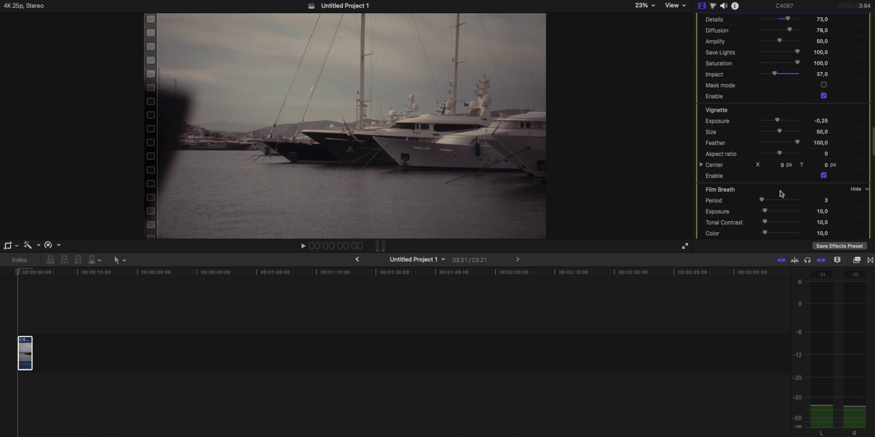
pyautogui.click(824, 176)
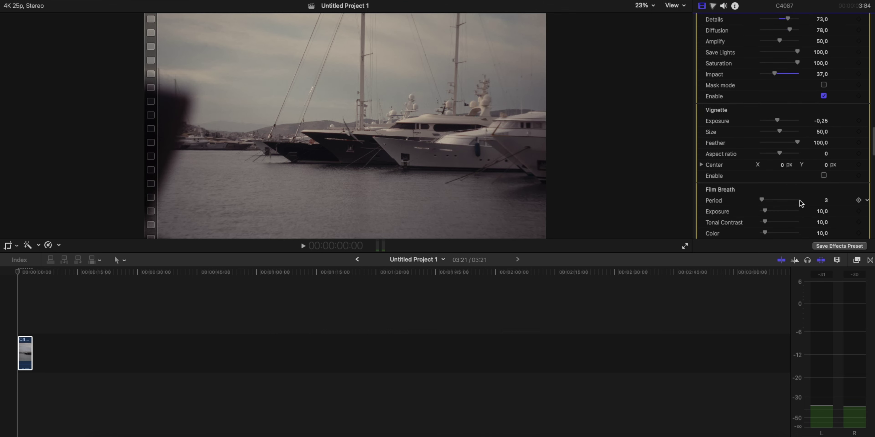
# Enable Film Breath with Period 60, Exposure 66, Tonal Contrast 29, then play from the start
pyautogui.scroll(-5, 818, 166)
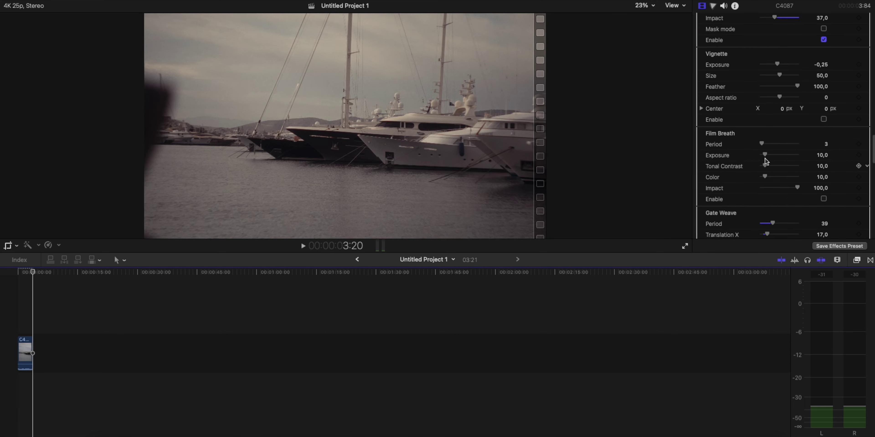
pyautogui.moveTo(765, 157); pyautogui.dragTo(785, 157)
pyautogui.click(763, 144)
pyautogui.click(779, 145)
pyautogui.moveTo(767, 167); pyautogui.dragTo(781, 176)
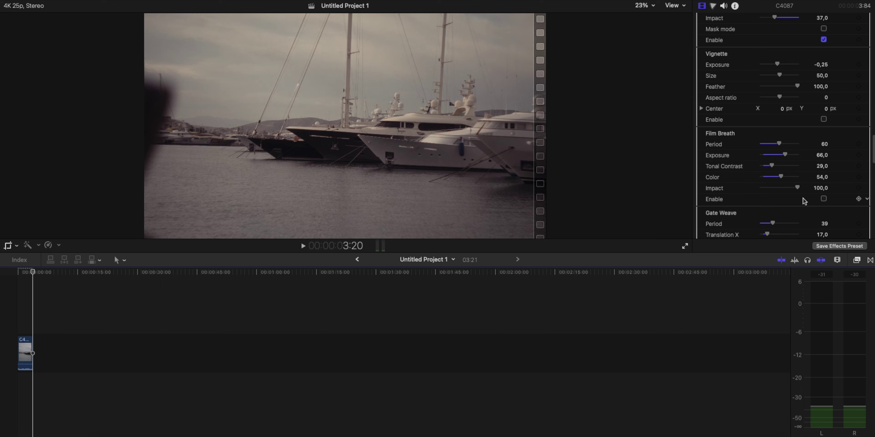
pyautogui.click(823, 199)
pyautogui.press('Home')
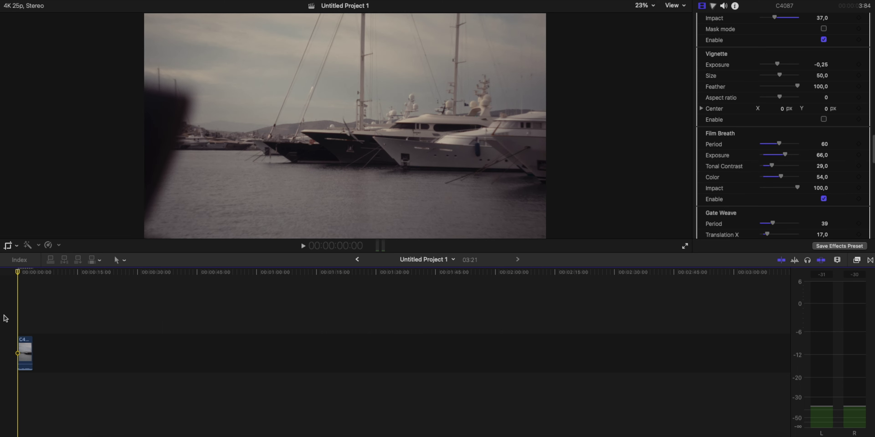
pyautogui.press('space')
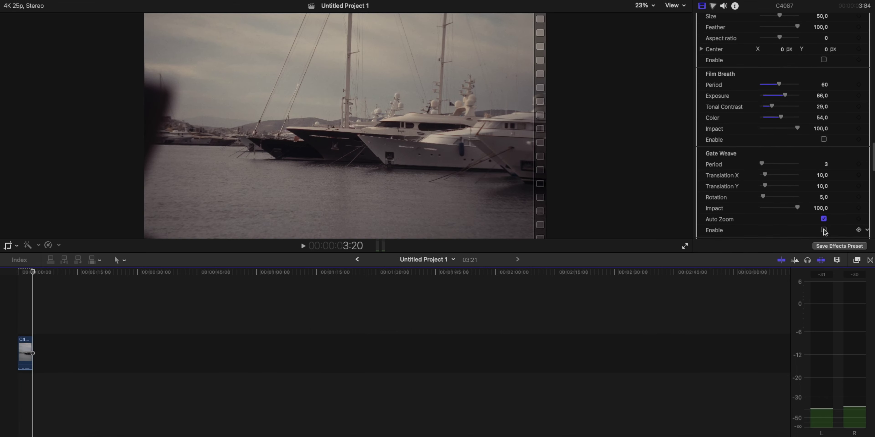
# With Gate Weave switched off, set its Period to 13
pyautogui.scroll(-3, 824, 228)
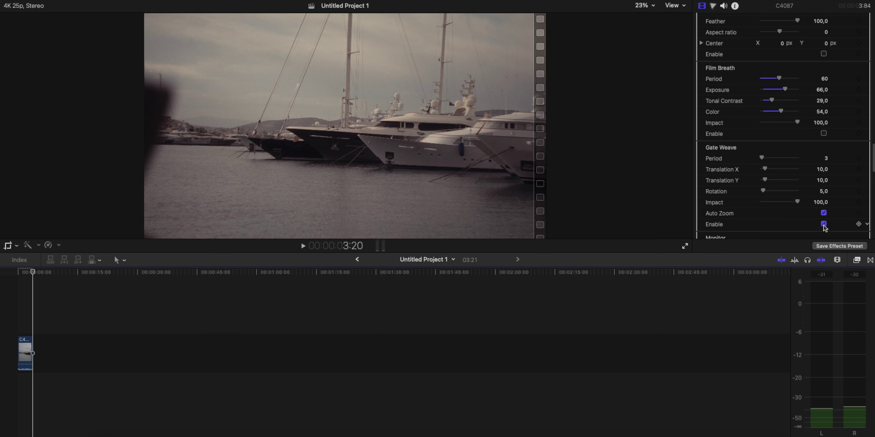
pyautogui.click(824, 224)
pyautogui.click(765, 159)
pyautogui.moveTo(765, 161); pyautogui.dragTo(768, 191)
# Play the clip from the start with Gate Weave on, then again with it disabled
pyautogui.click(824, 224)
pyautogui.click(10, 302)
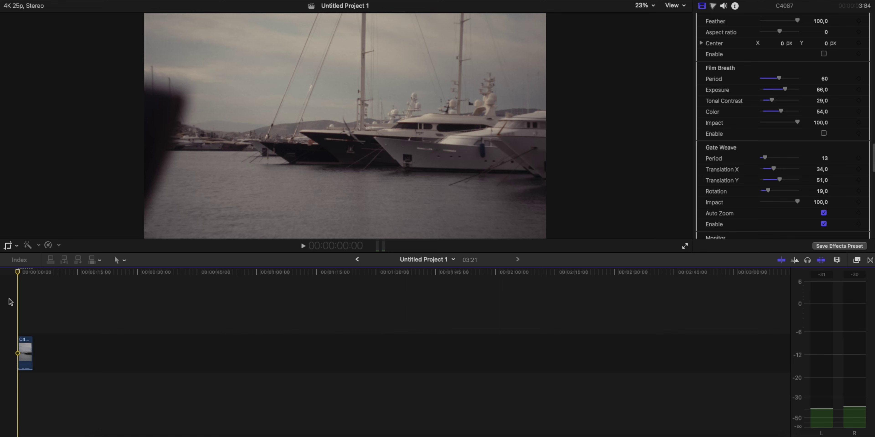
pyautogui.press('space')
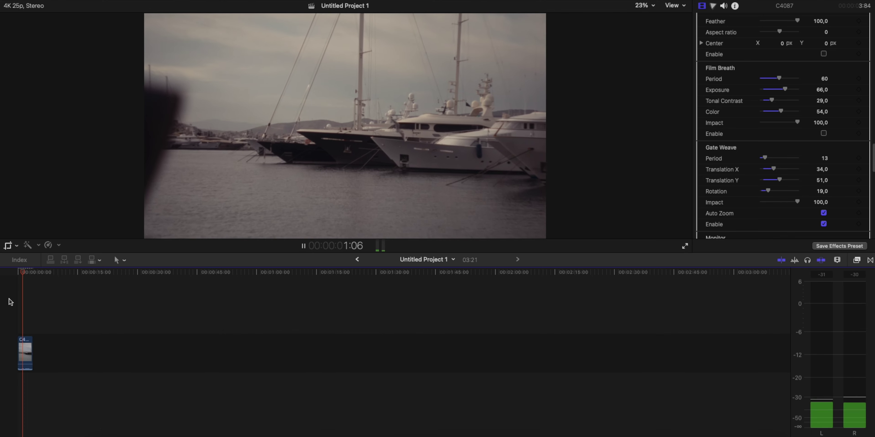
pyautogui.click(824, 224)
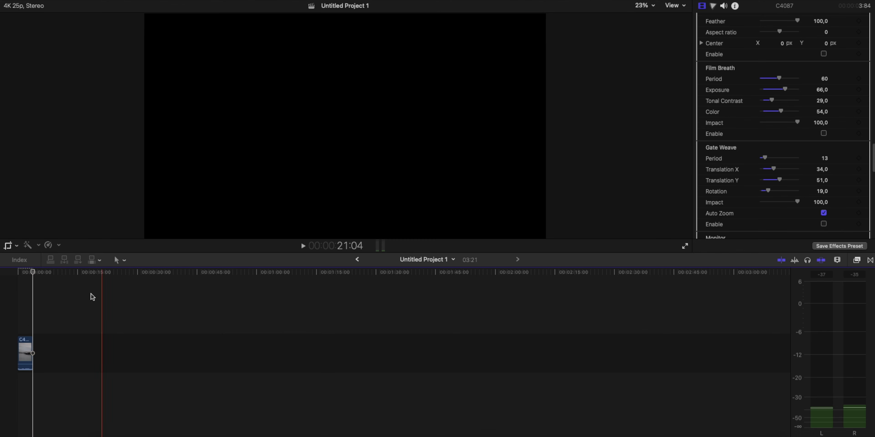
pyautogui.click(13, 313)
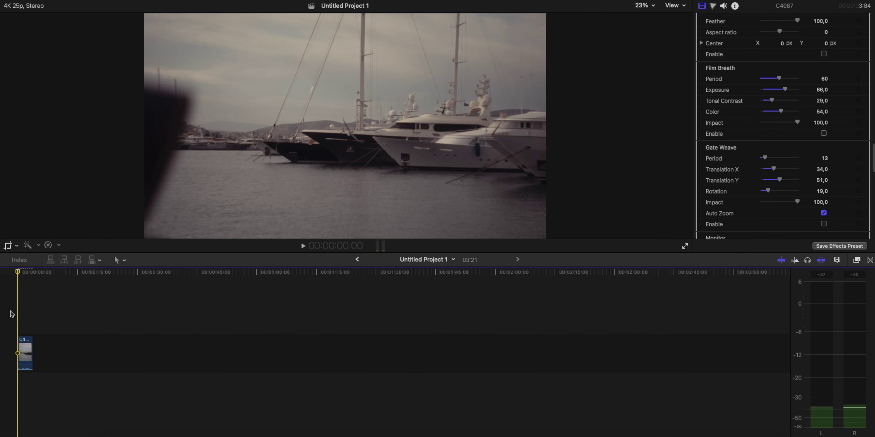
pyautogui.press('space')
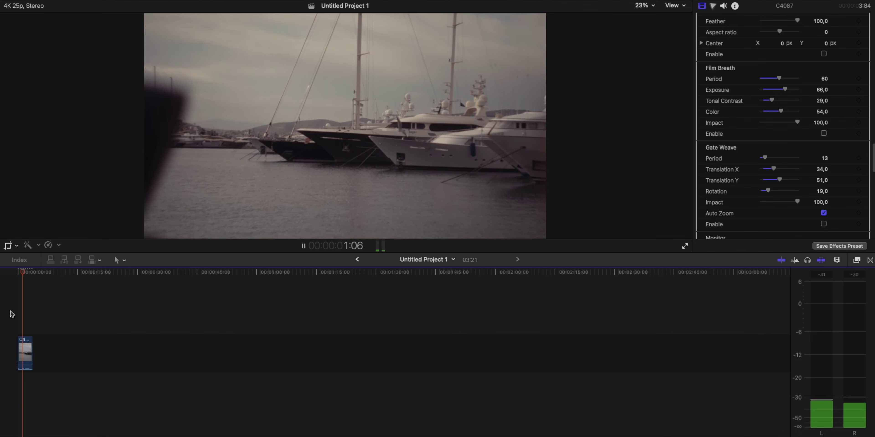
pyautogui.click(12, 314)
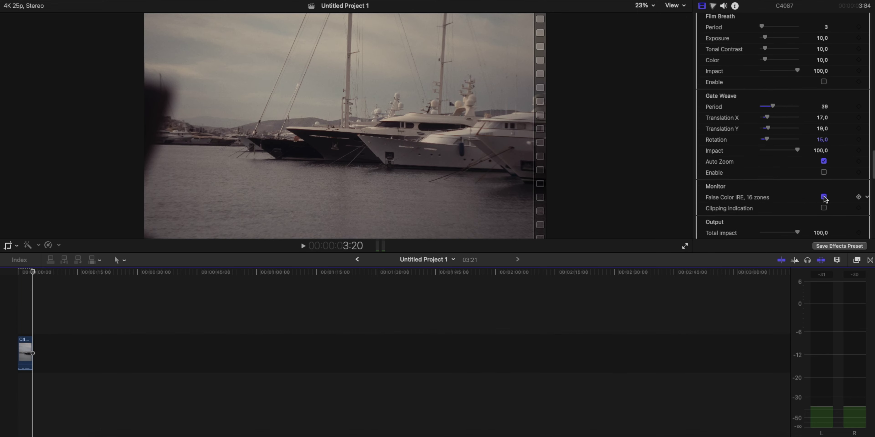
pyautogui.click(823, 197)
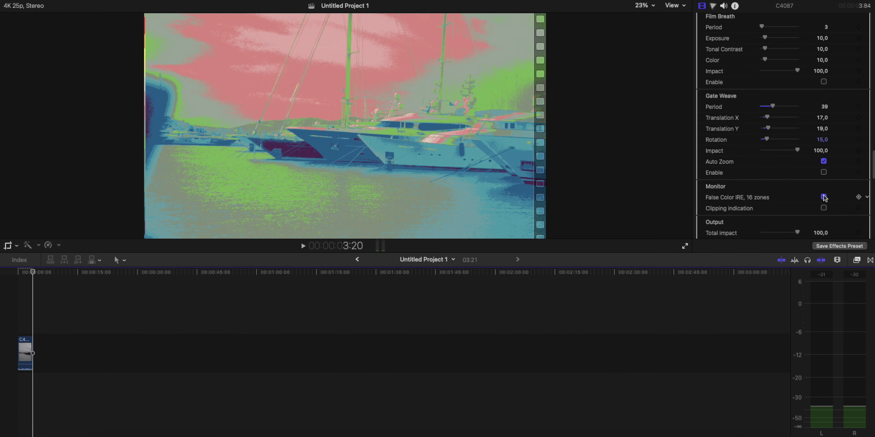
pyautogui.click(824, 197)
pyautogui.click(824, 207)
pyautogui.click(824, 208)
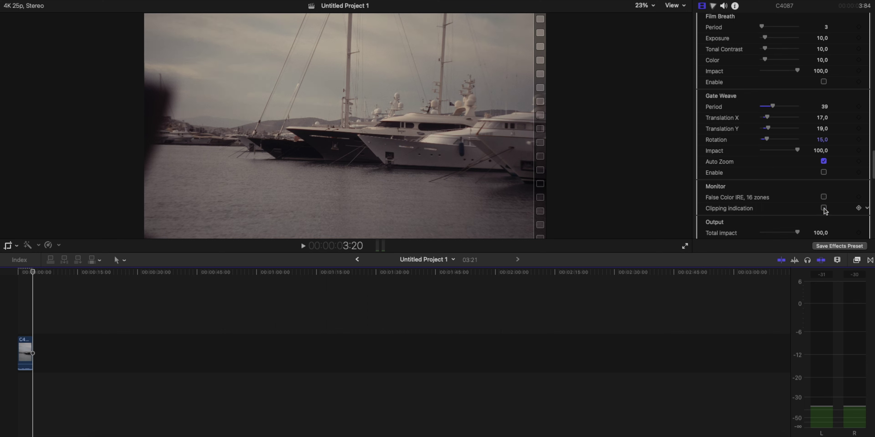
pyautogui.scroll(-3, 804, 187)
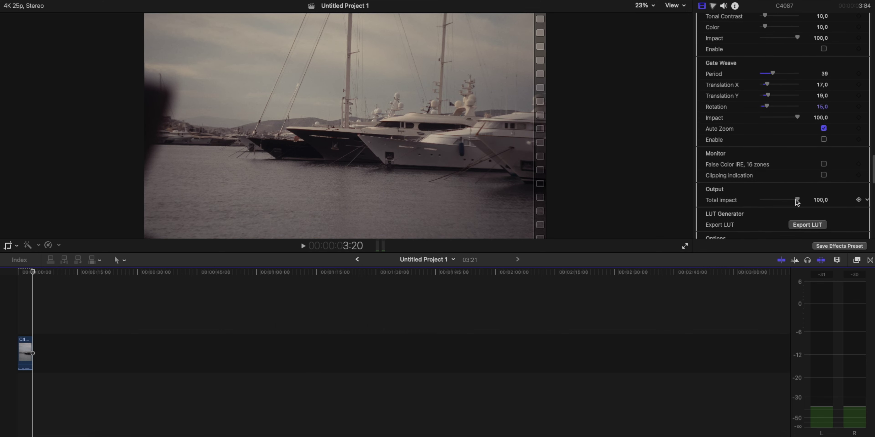
pyautogui.moveTo(798, 201)
pyautogui.mouseDown()
pyautogui.moveTo(745, 203)
pyautogui.moveTo(805, 203)
pyautogui.moveTo(742, 200)
pyautogui.moveTo(807, 201)
pyautogui.moveTo(798, 199)
pyautogui.mouseUp()
pyautogui.scroll(-1, 775, 193)
pyautogui.scroll(-1, 771, 192)
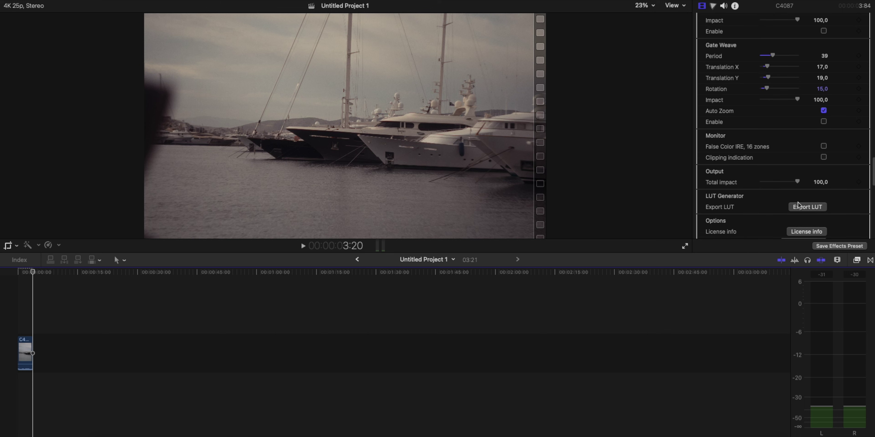